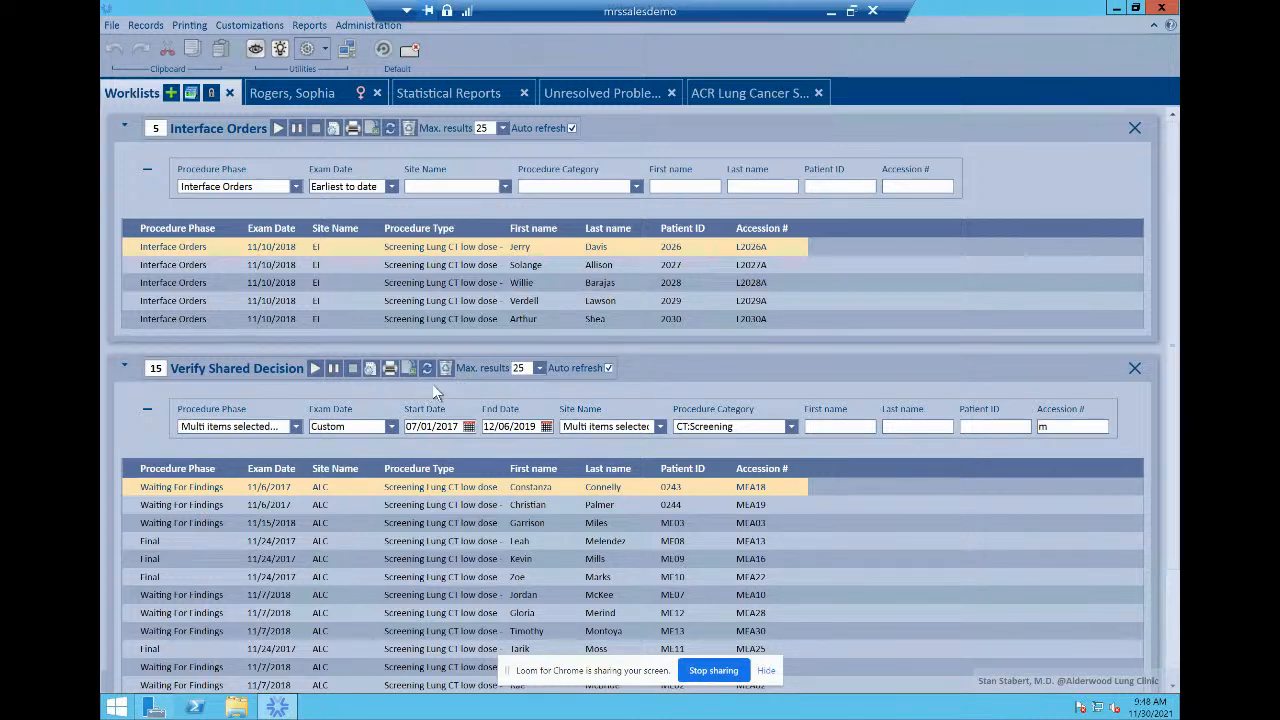
# Step: Show the Site Name filter choices for the Interface Orders worklist
pyautogui.click(478, 187)
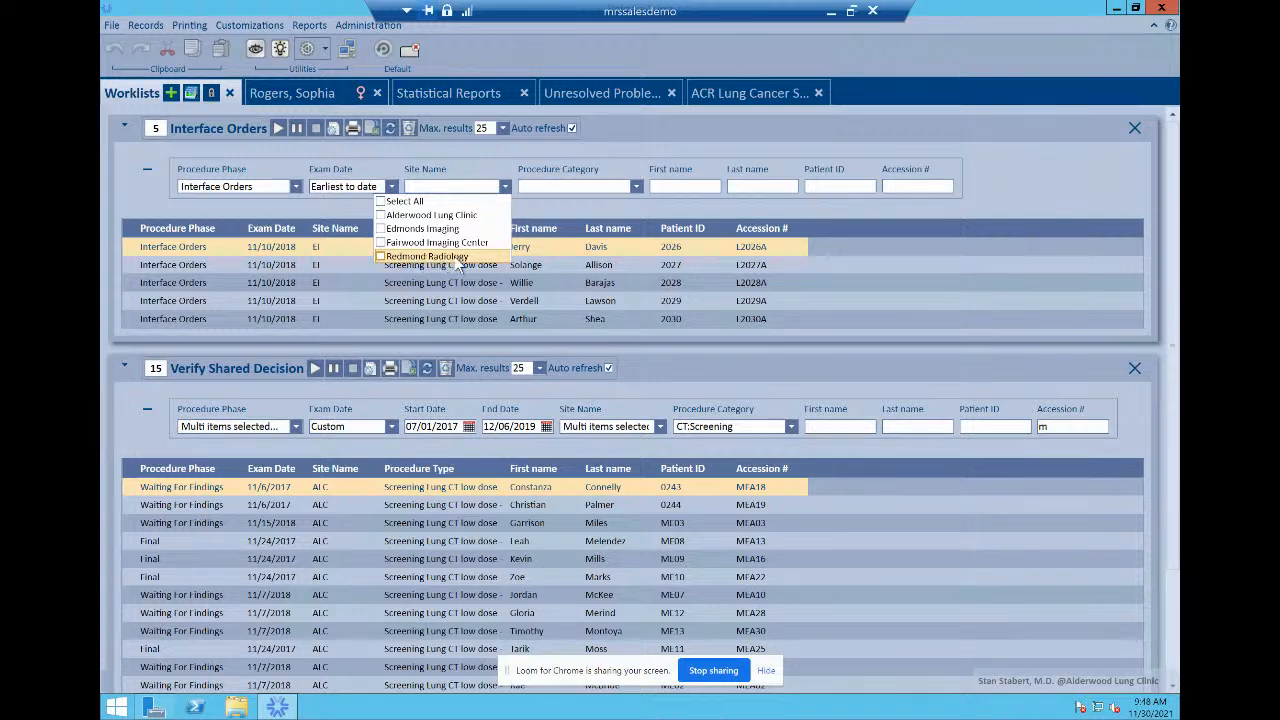
# Step: Leave the Procedure Category filter unticked and open the patient's record
pyautogui.click(634, 189)
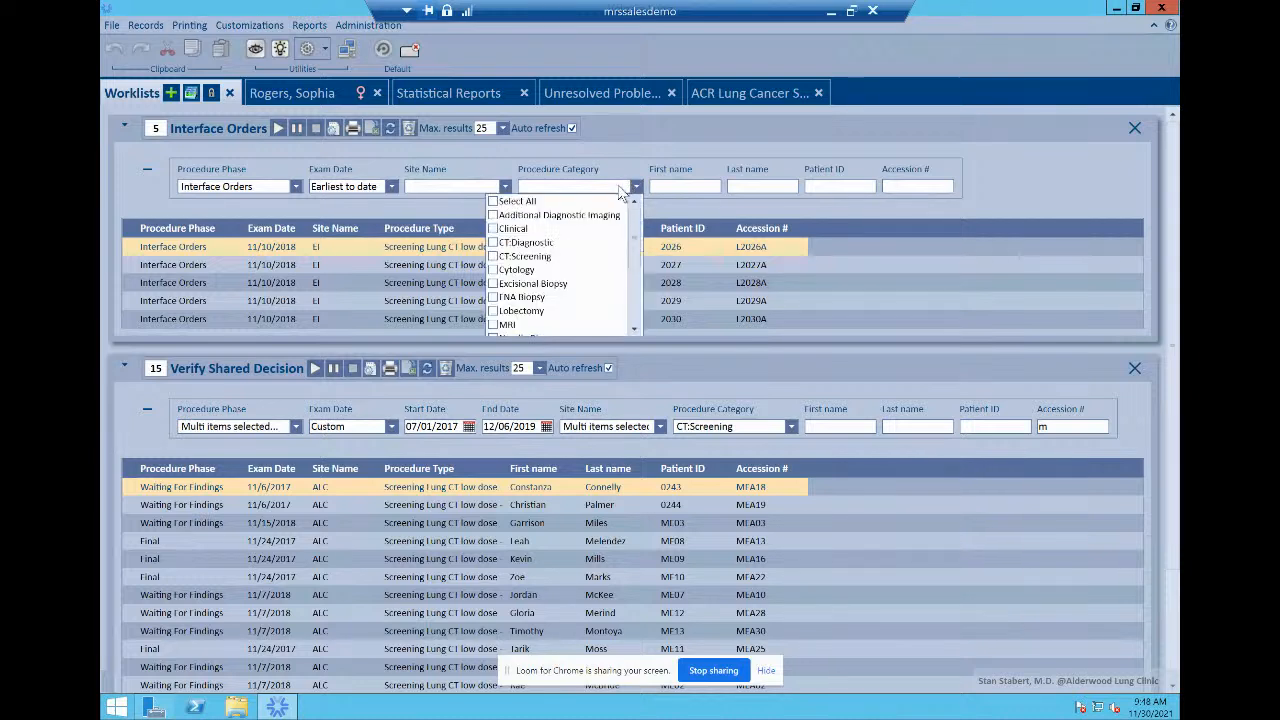
pyautogui.click(685, 165)
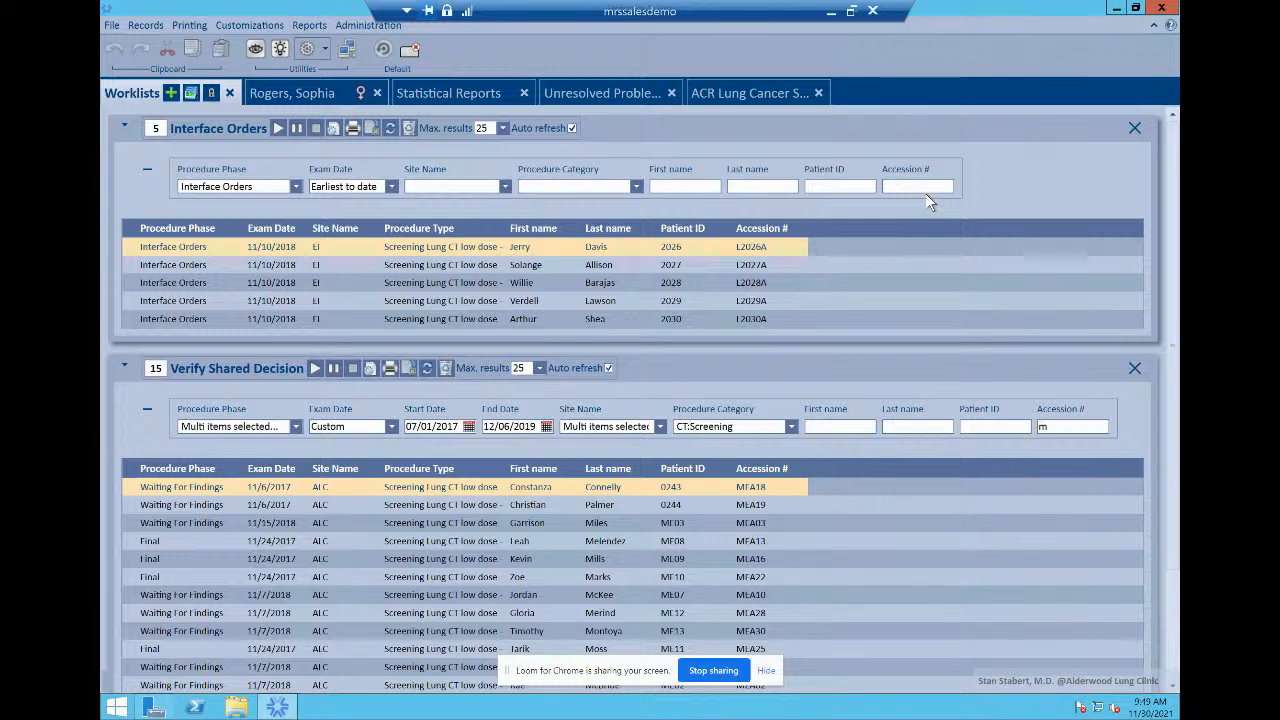
pyautogui.click(307, 96)
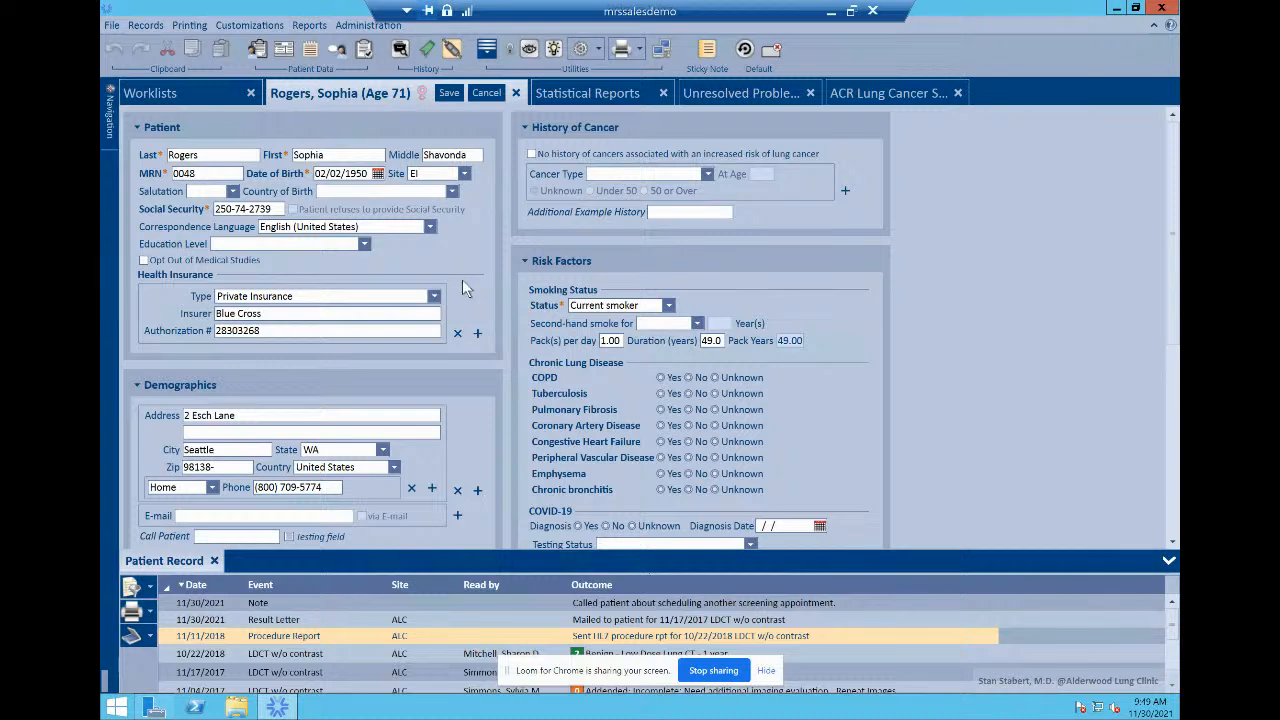
pyautogui.scroll(-5, 470, 280)
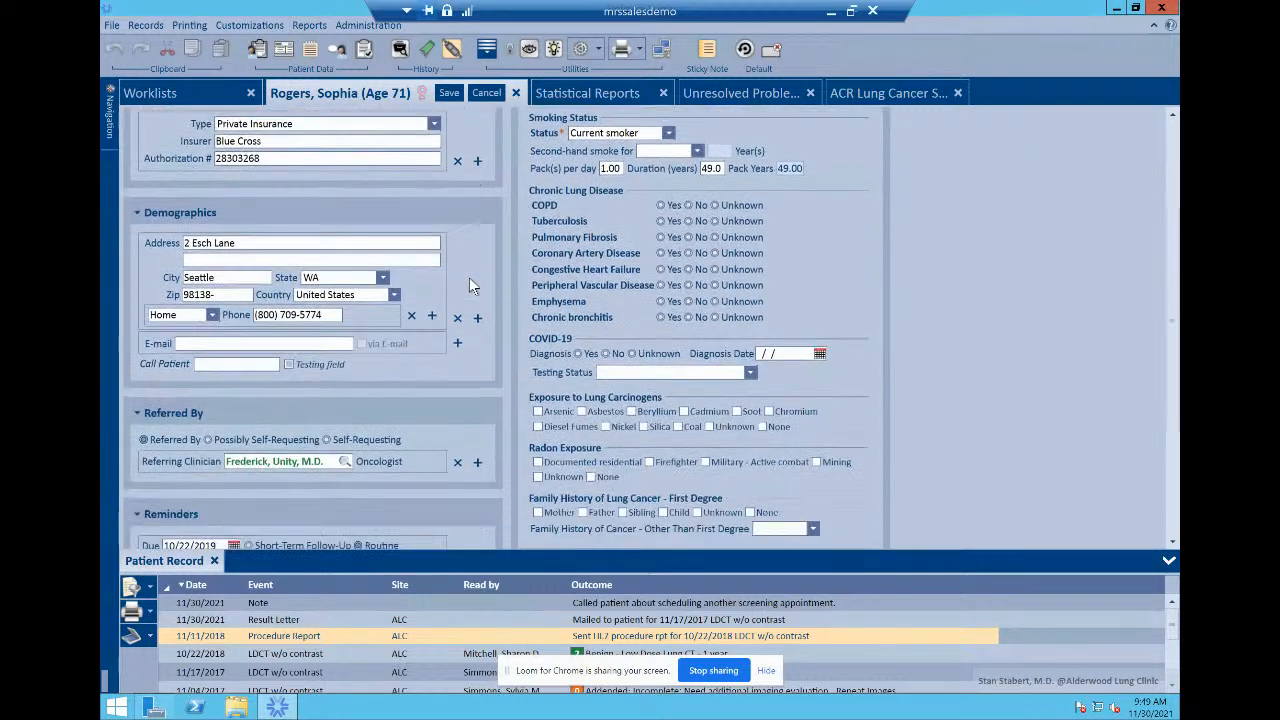
pyautogui.scroll(-2, 460, 283)
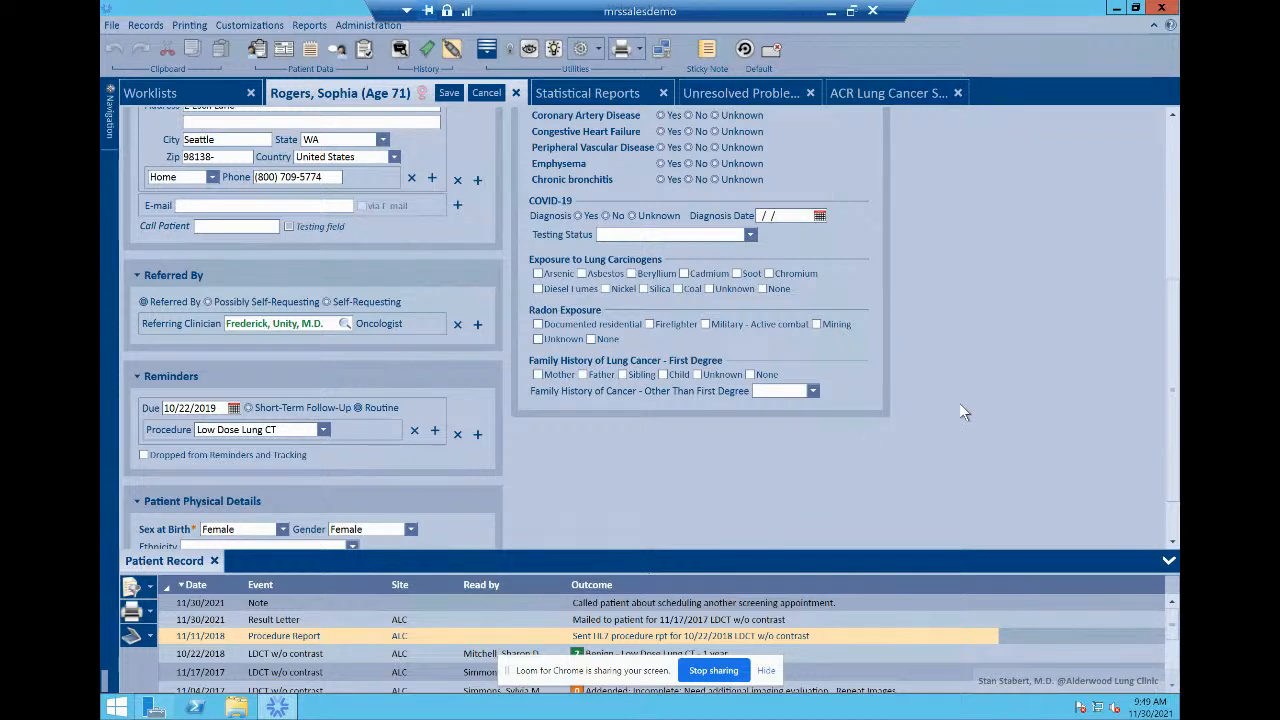
pyautogui.scroll(-2, 960, 412)
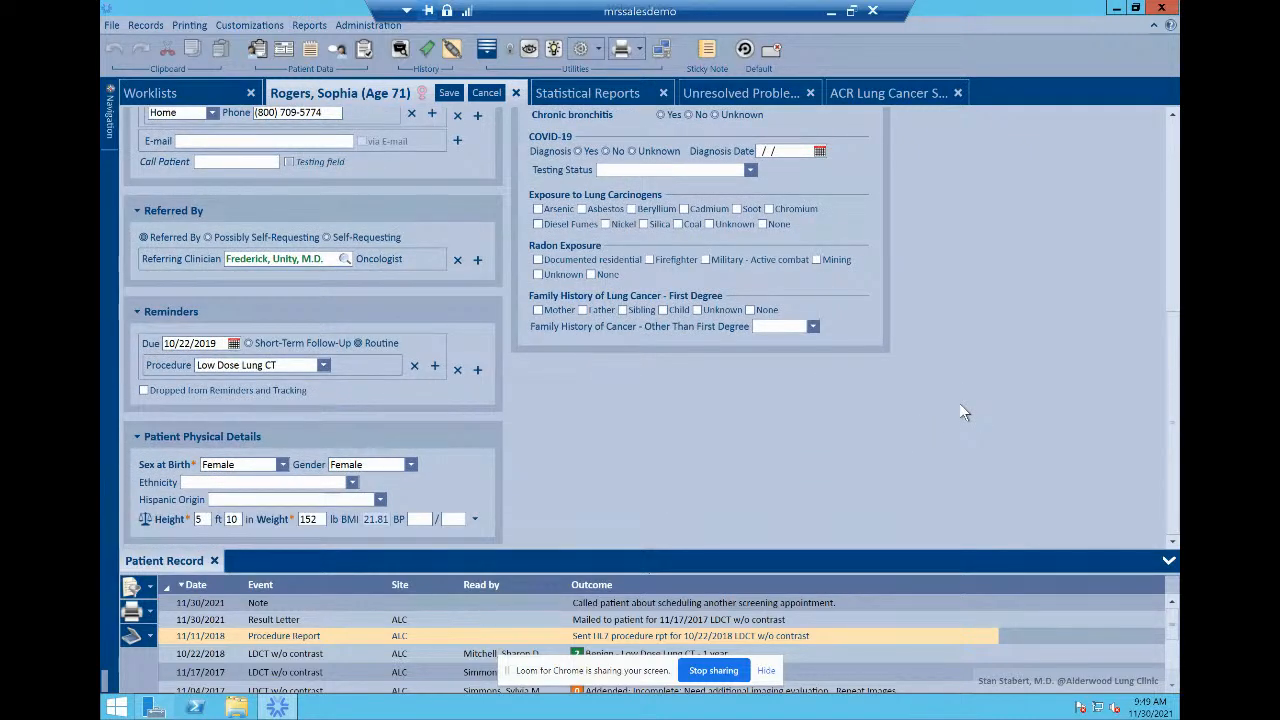
pyautogui.scroll(6, 960, 412)
pyautogui.scroll(3, 963, 412)
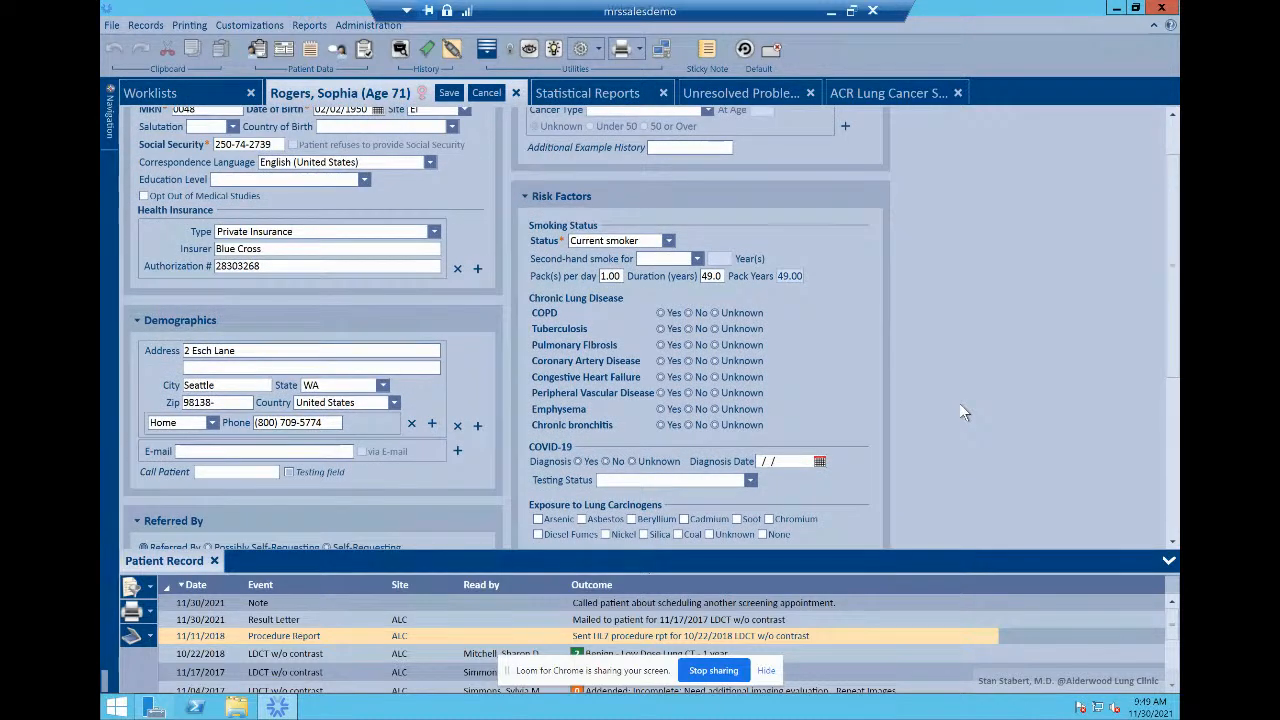
pyautogui.scroll(1, 963, 412)
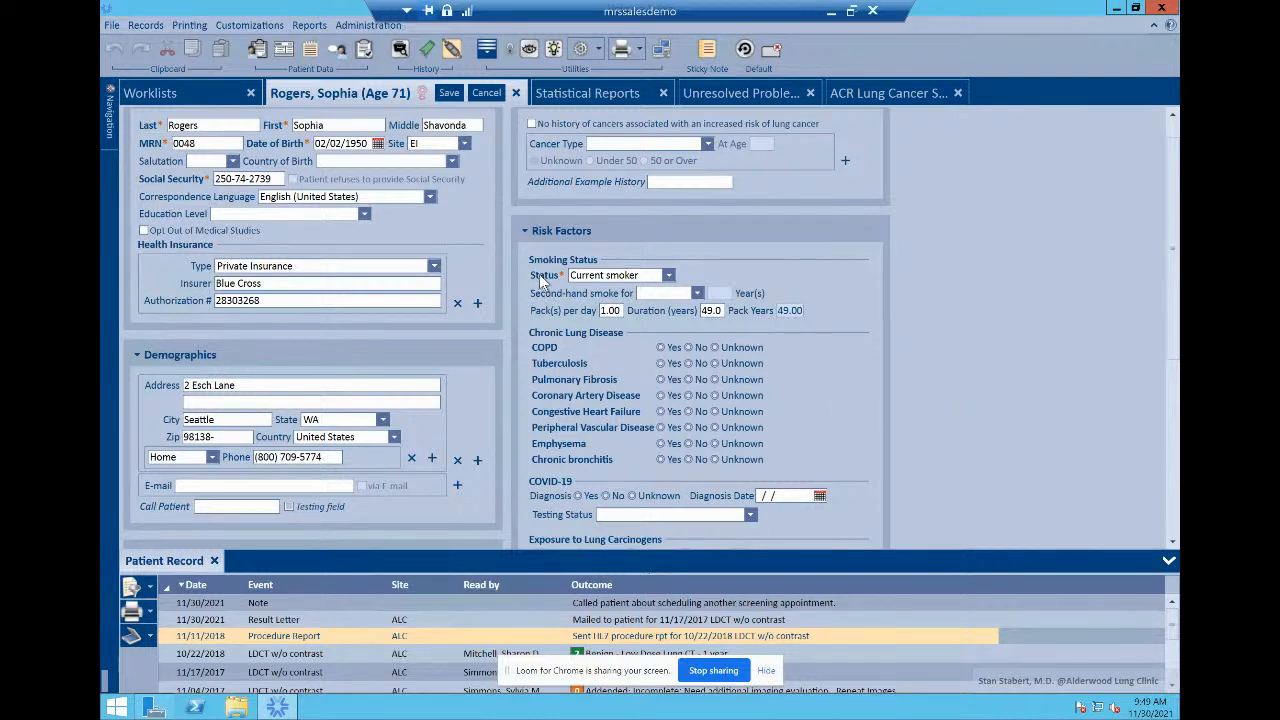
pyautogui.scroll(-5, 535, 284)
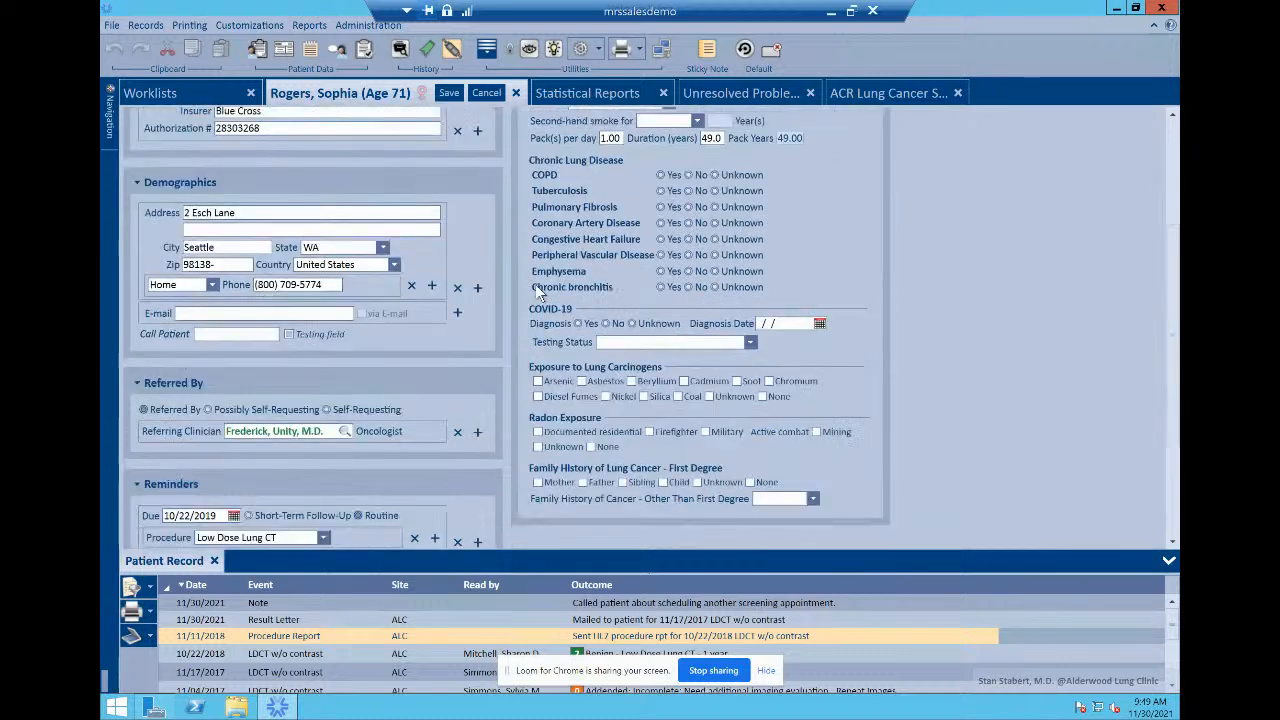
pyautogui.scroll(-1, 487, 301)
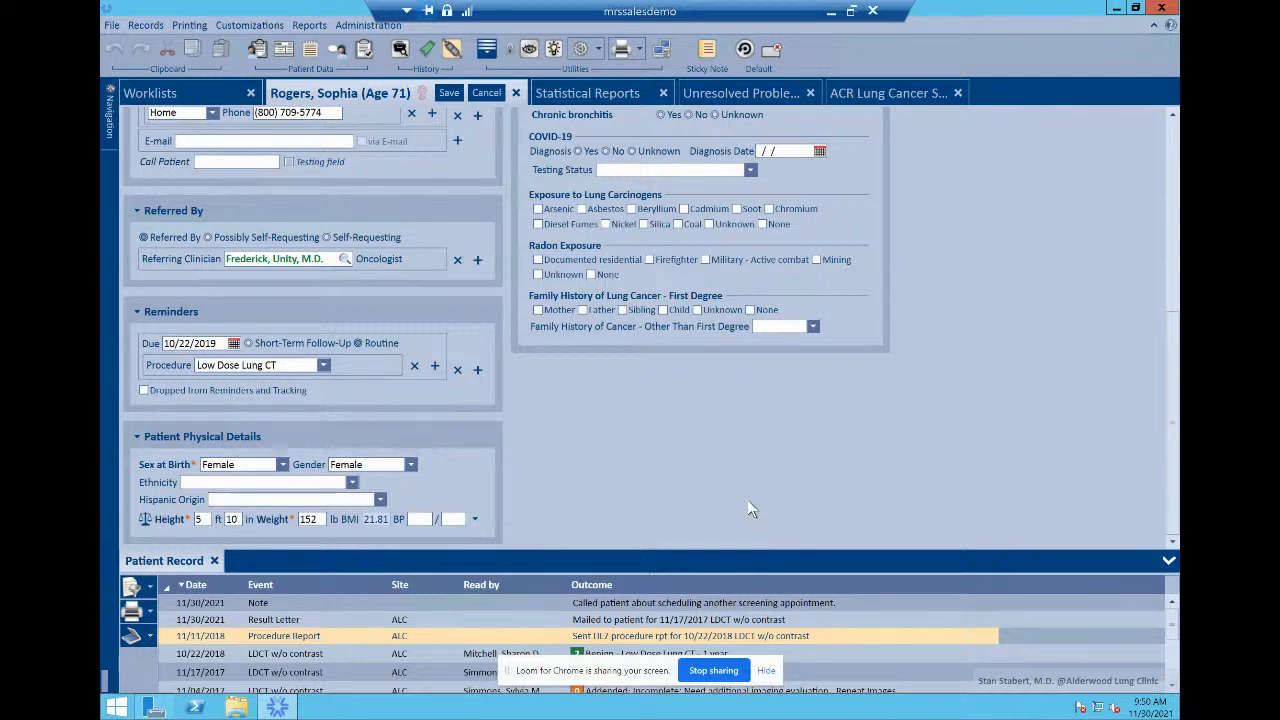
pyautogui.scroll(5, 748, 503)
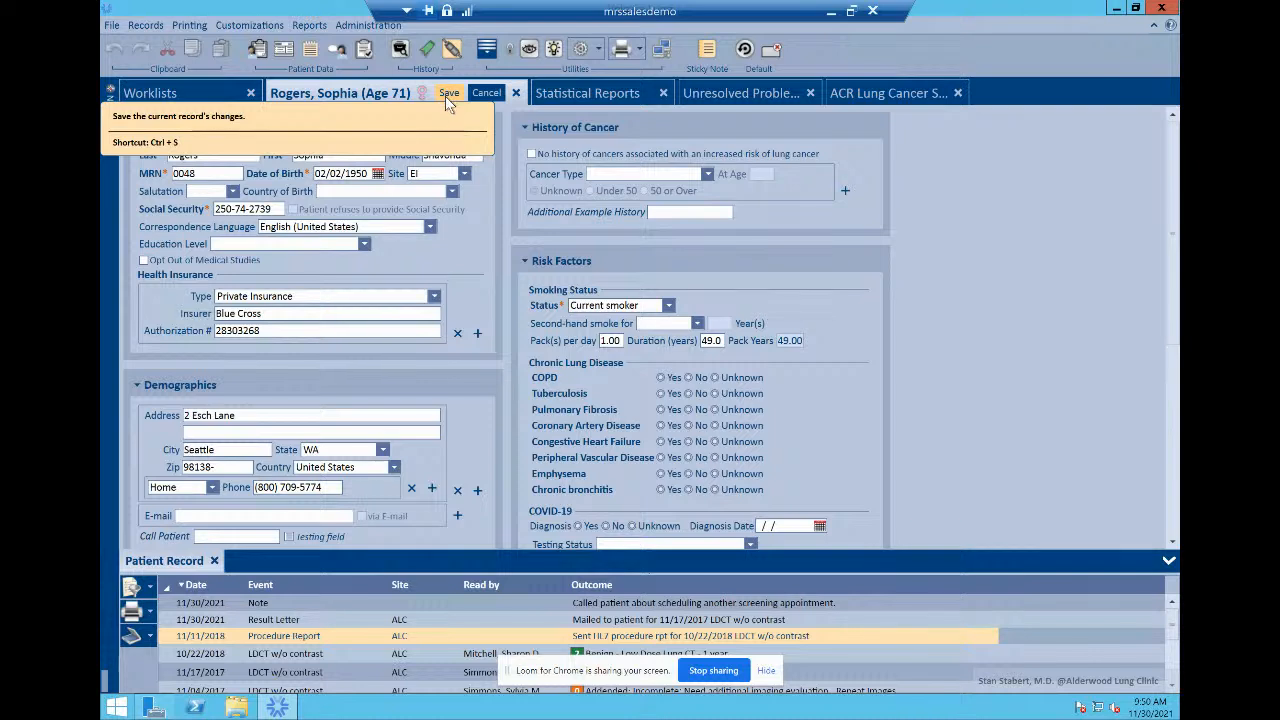
# Step: Blank the smoking status to trigger the required-field save error, then restore Current smoker
pyautogui.click(597, 309)
pyautogui.scroll(2, 597, 318)
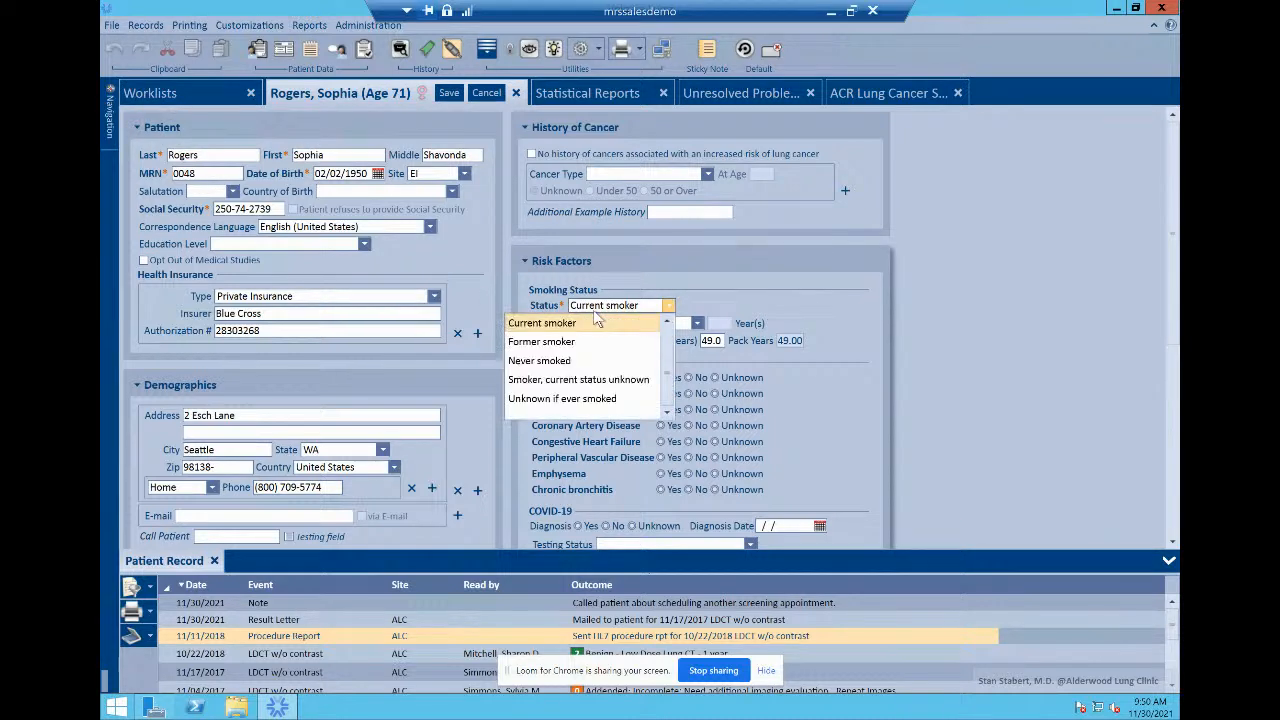
pyautogui.click(630, 327)
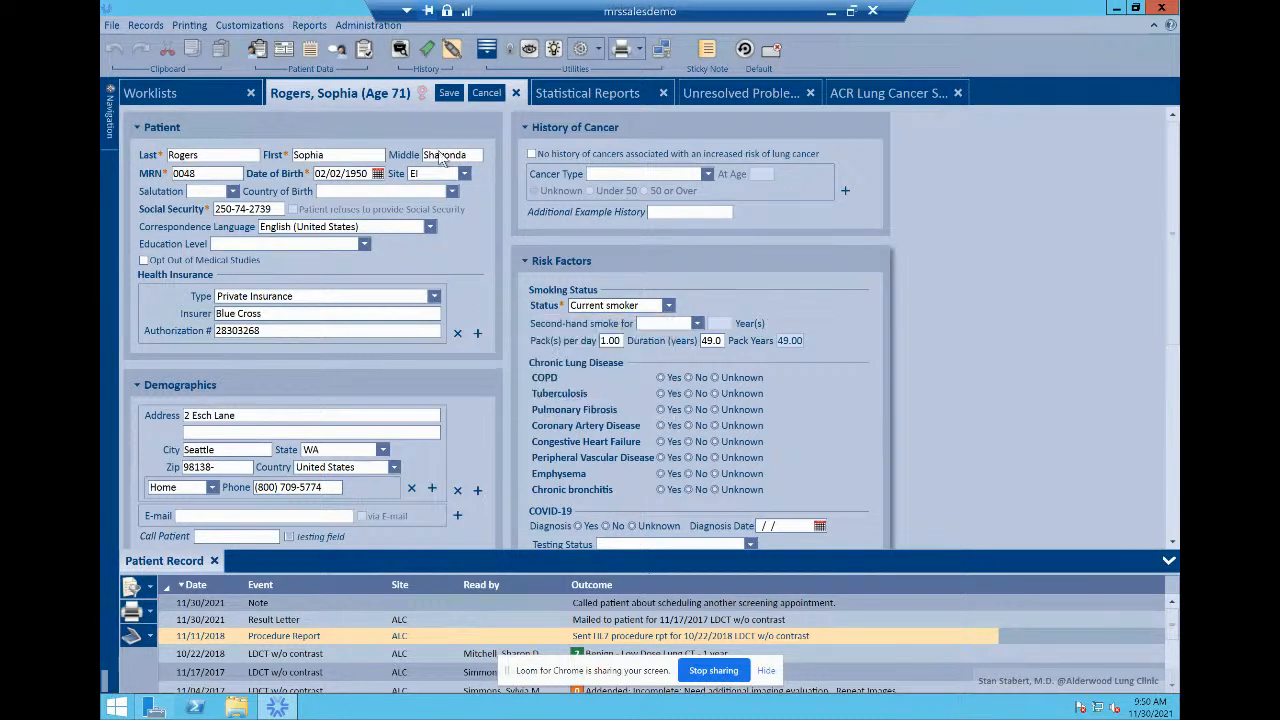
pyautogui.click(448, 93)
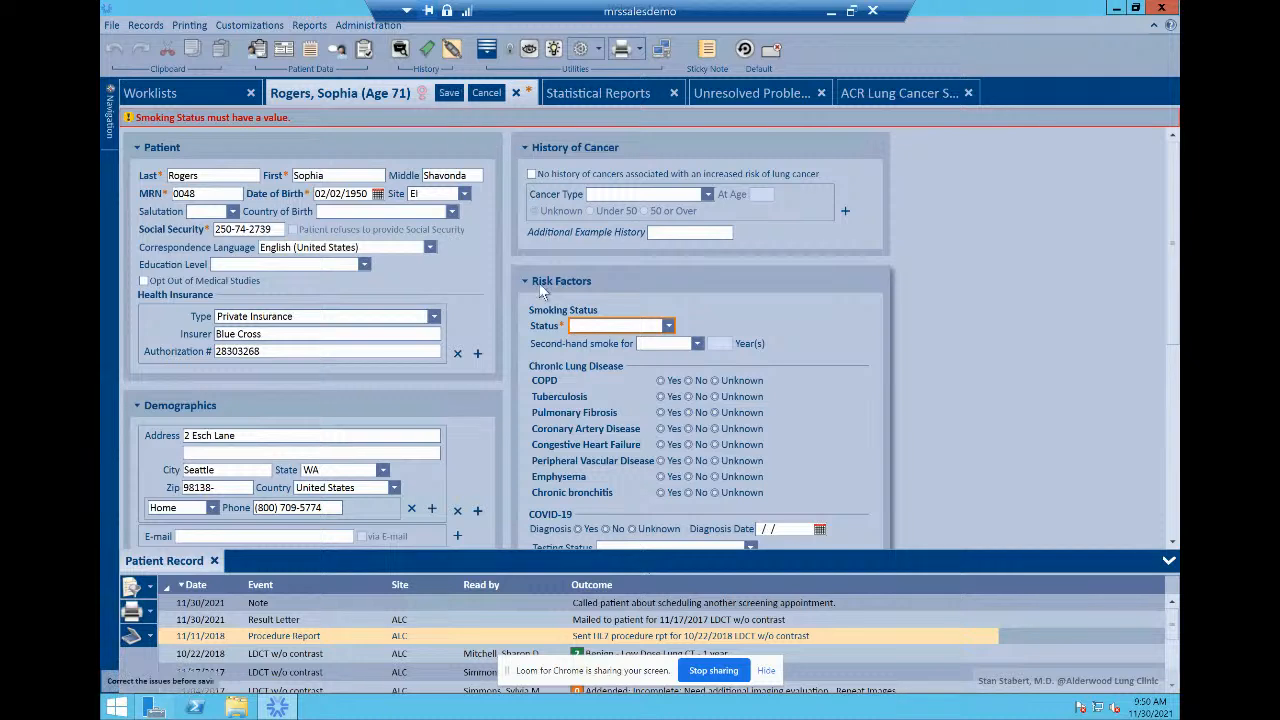
pyautogui.click(582, 327)
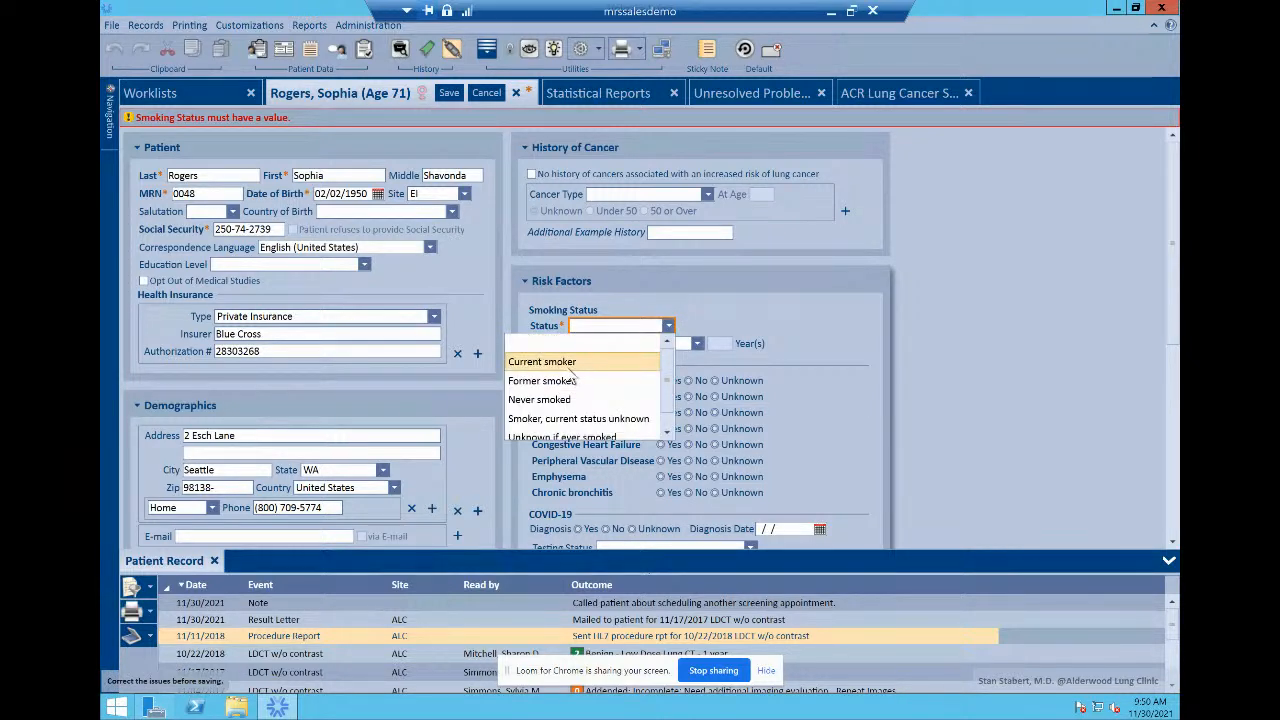
pyautogui.click(571, 363)
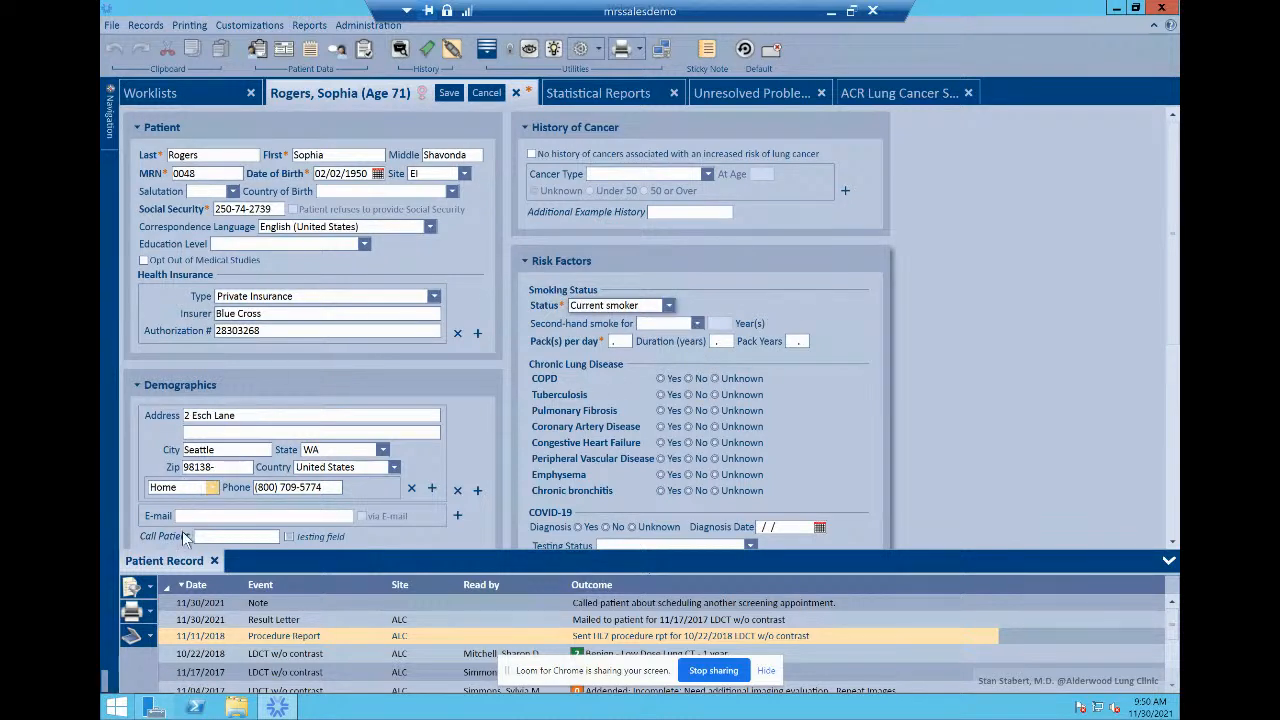
# Step: Add a Screening Lung CT low dose - non-contrast procedure dated 11/30/2021 at Edmonds Imaging
pyautogui.click(283, 52)
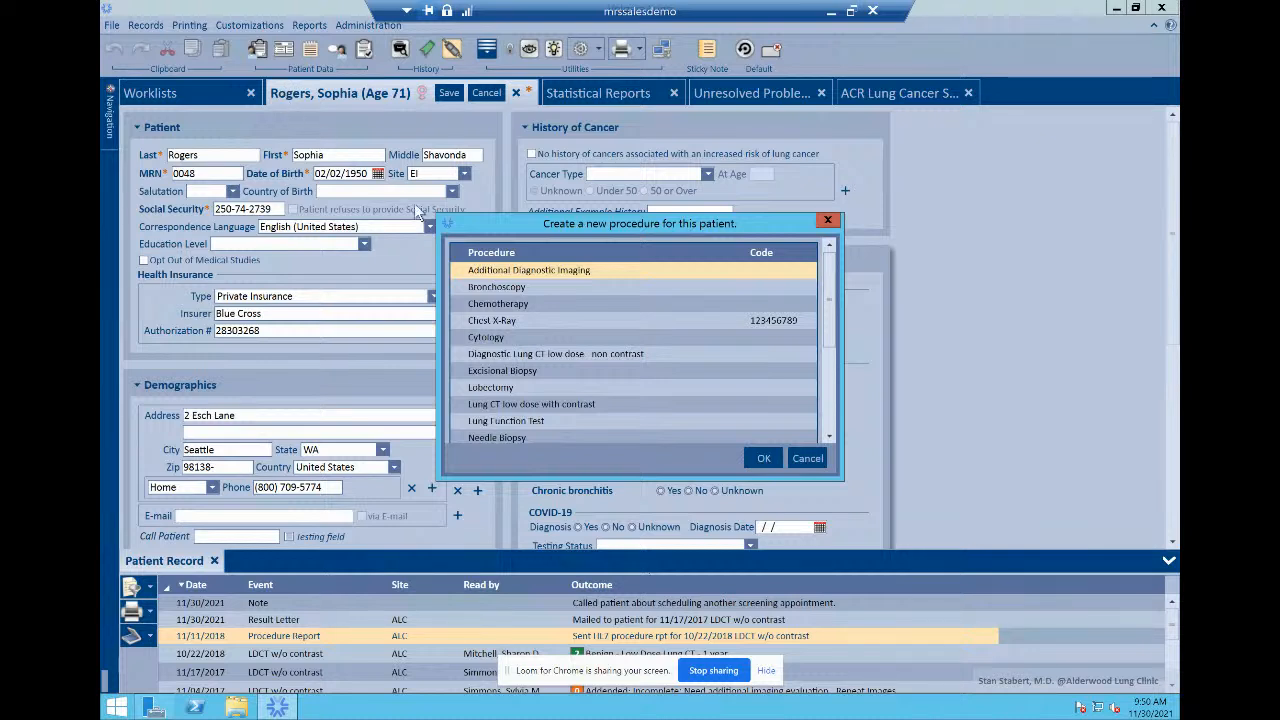
pyautogui.scroll(-4, 540, 352)
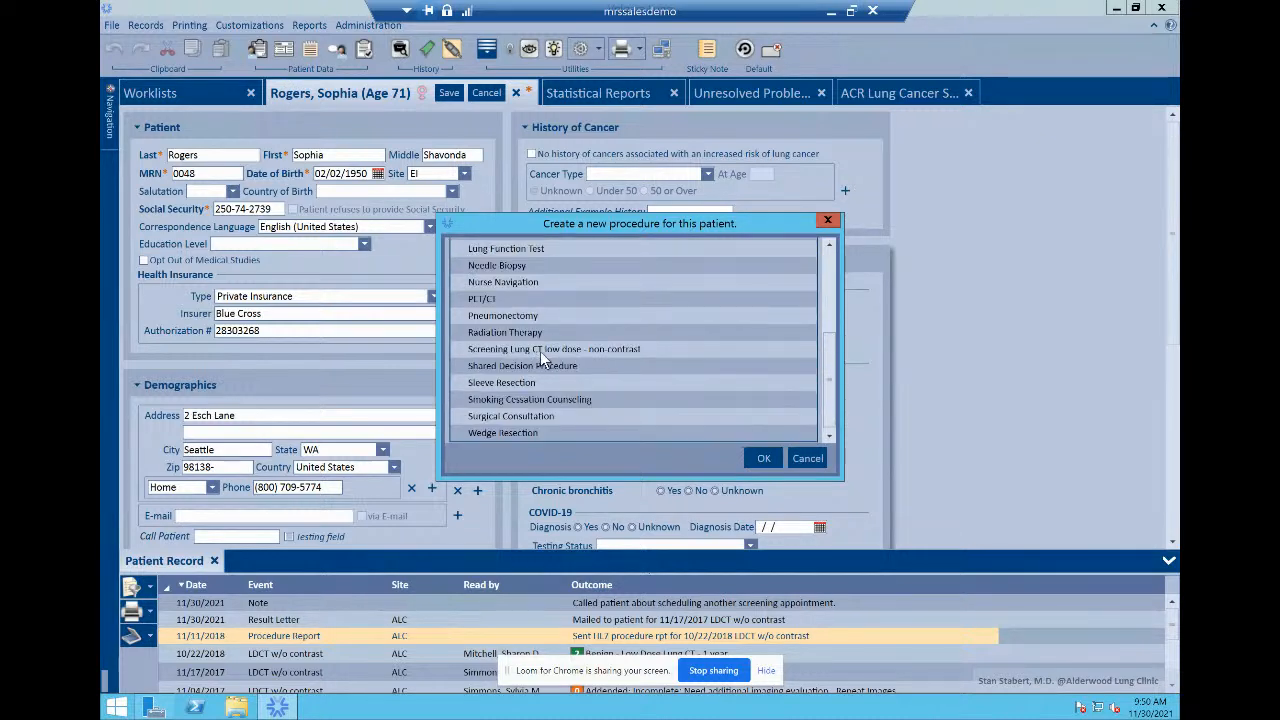
pyautogui.click(552, 350)
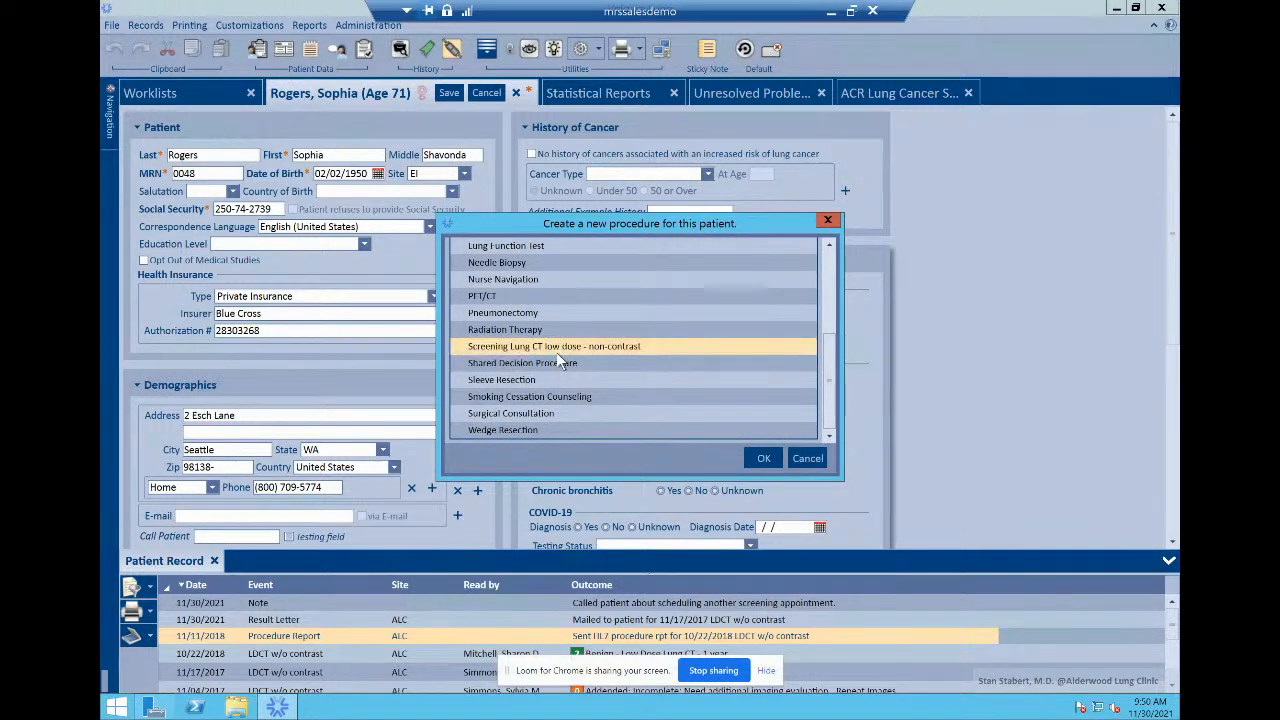
pyautogui.click(760, 459)
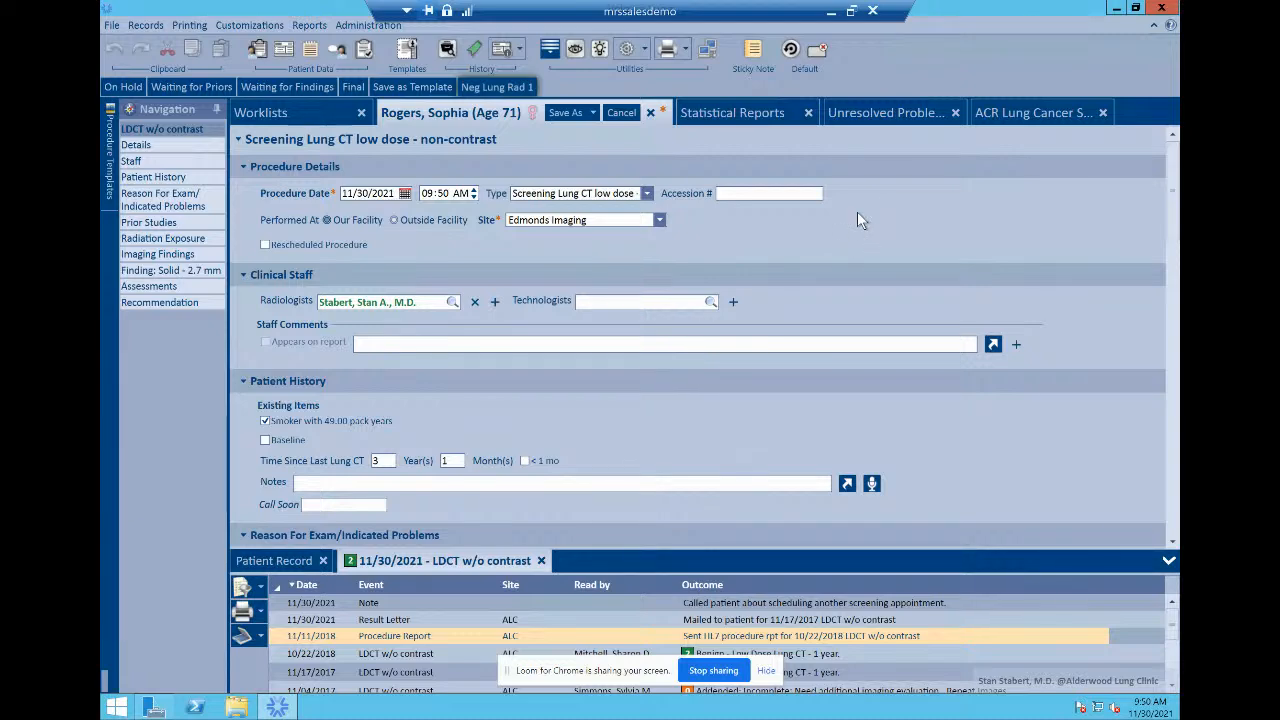
# Step: Scroll the procedure form past Reason For Exam and Radiation Exposure to Imaging Findings
pyautogui.scroll(-2, 857, 220)
pyautogui.scroll(-3, 857, 214)
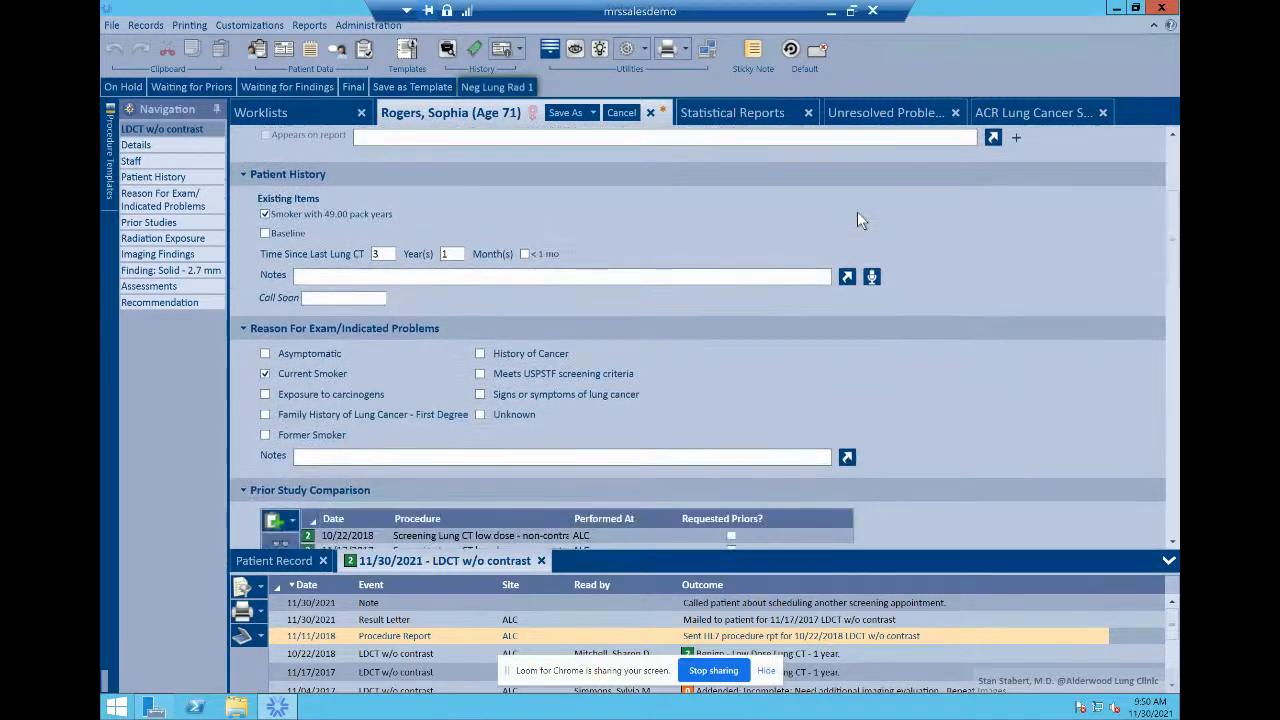
pyautogui.scroll(-3, 860, 220)
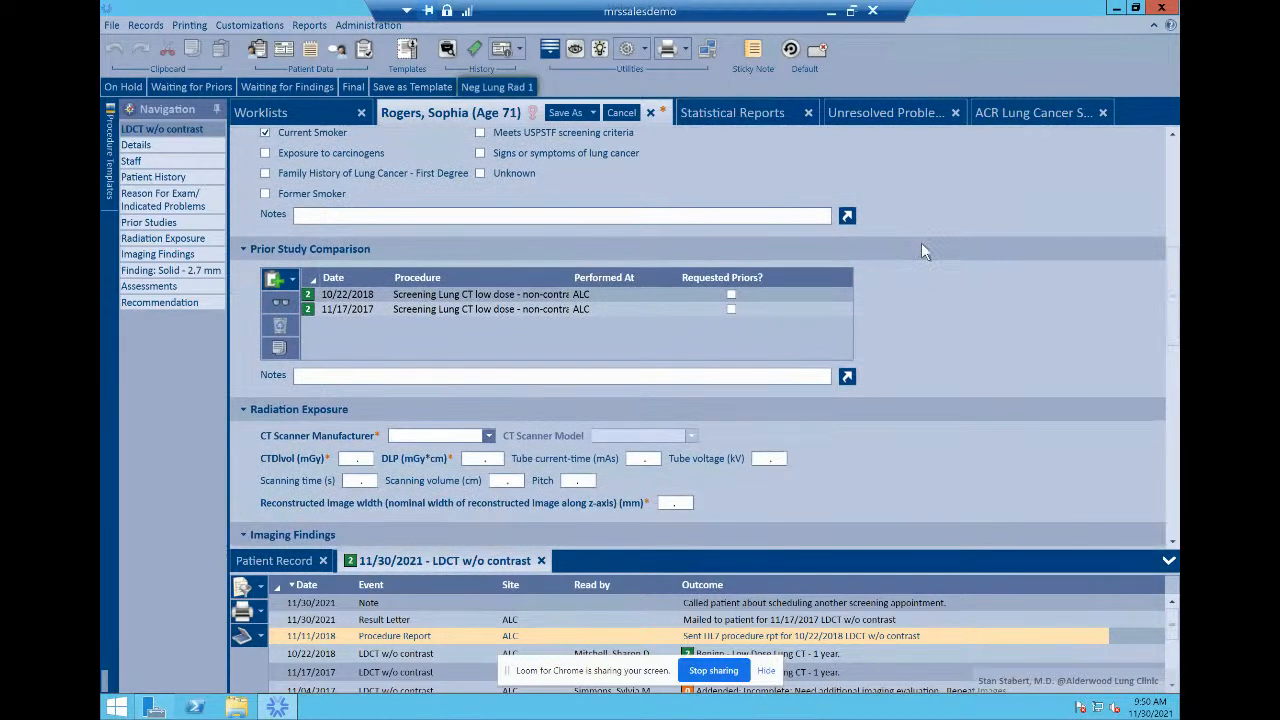
pyautogui.scroll(-3, 921, 243)
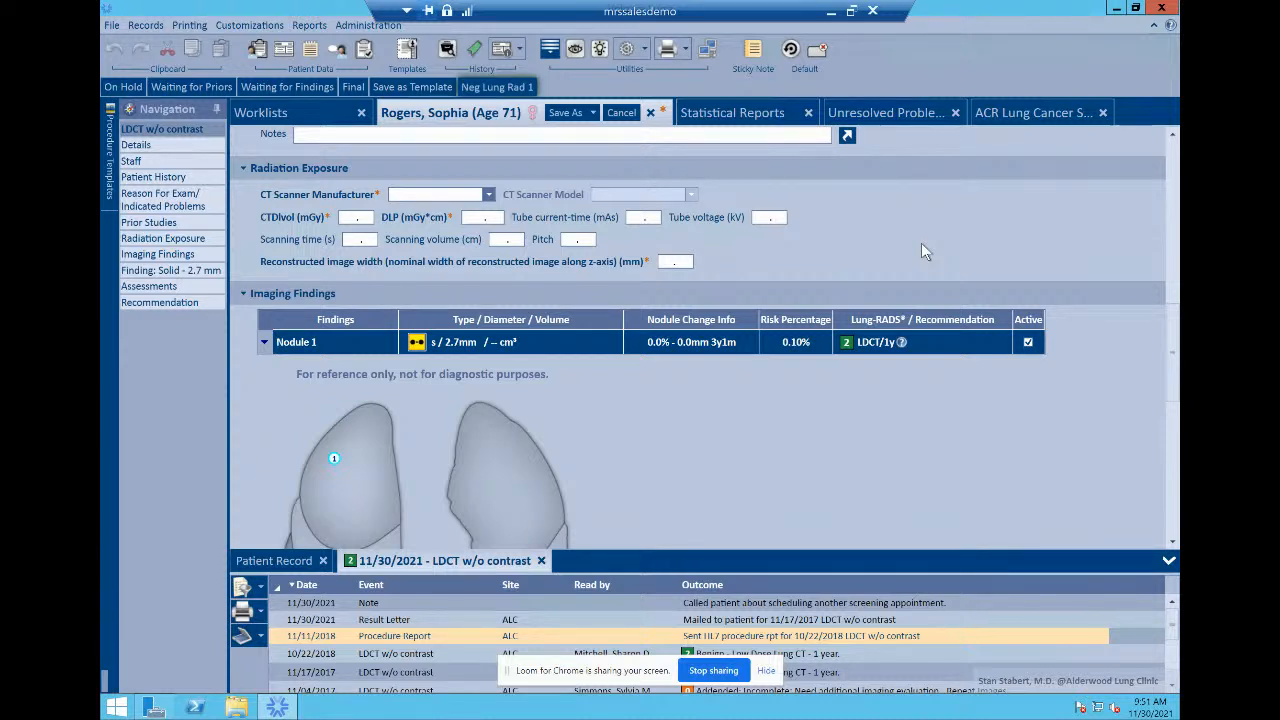
# Step: Dismiss Nodule 1's state dialog unchanged to view its solid 2.70 mm right upper lobe details
pyautogui.click(416, 342)
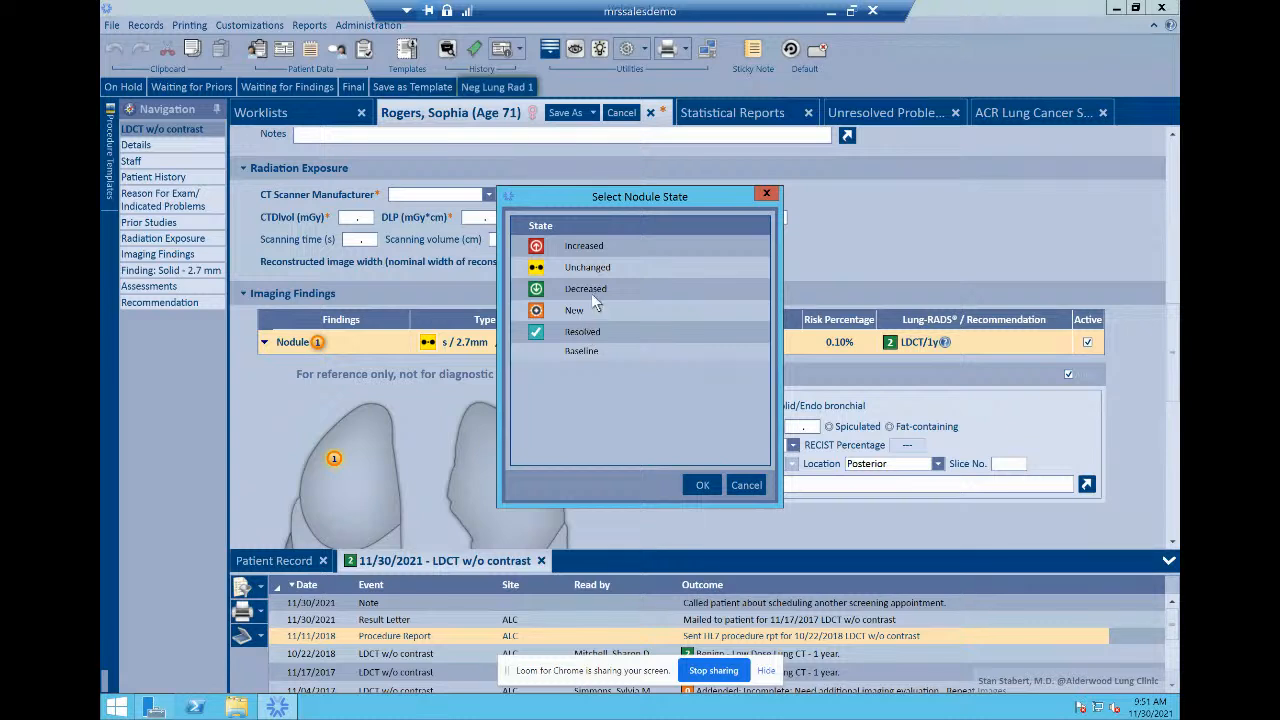
pyautogui.click(768, 195)
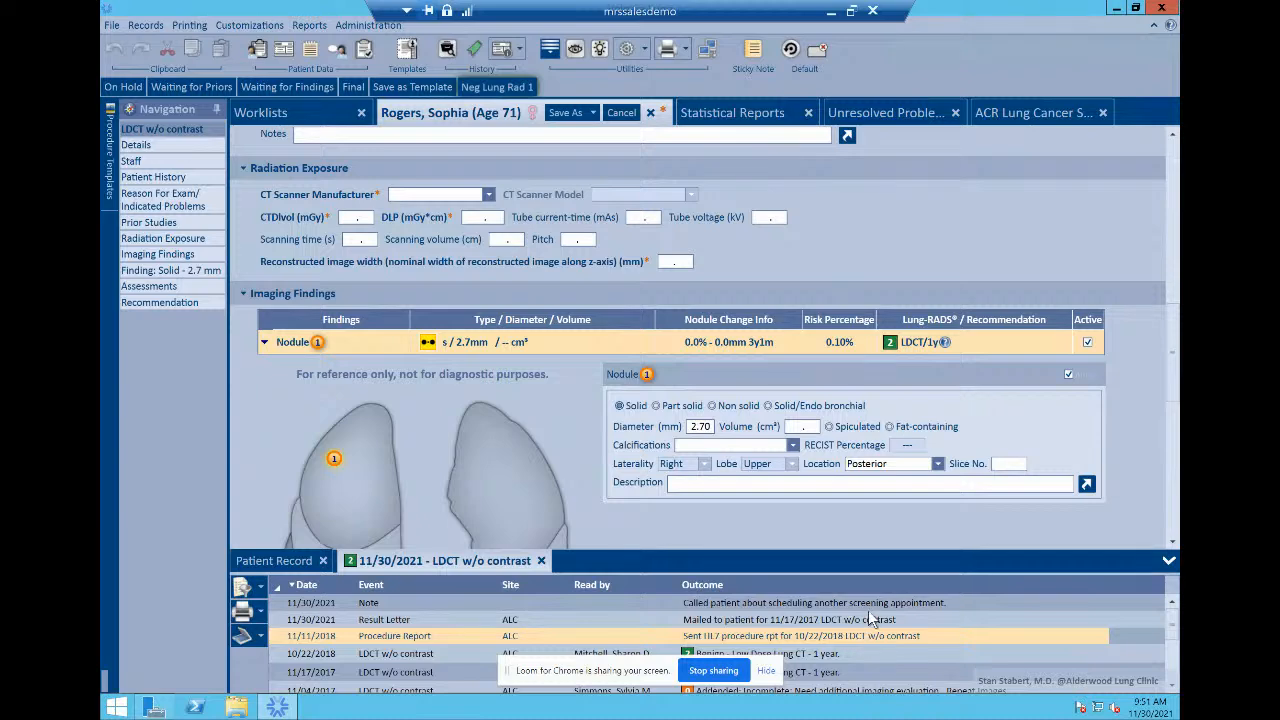
pyautogui.scroll(-4, 938, 634)
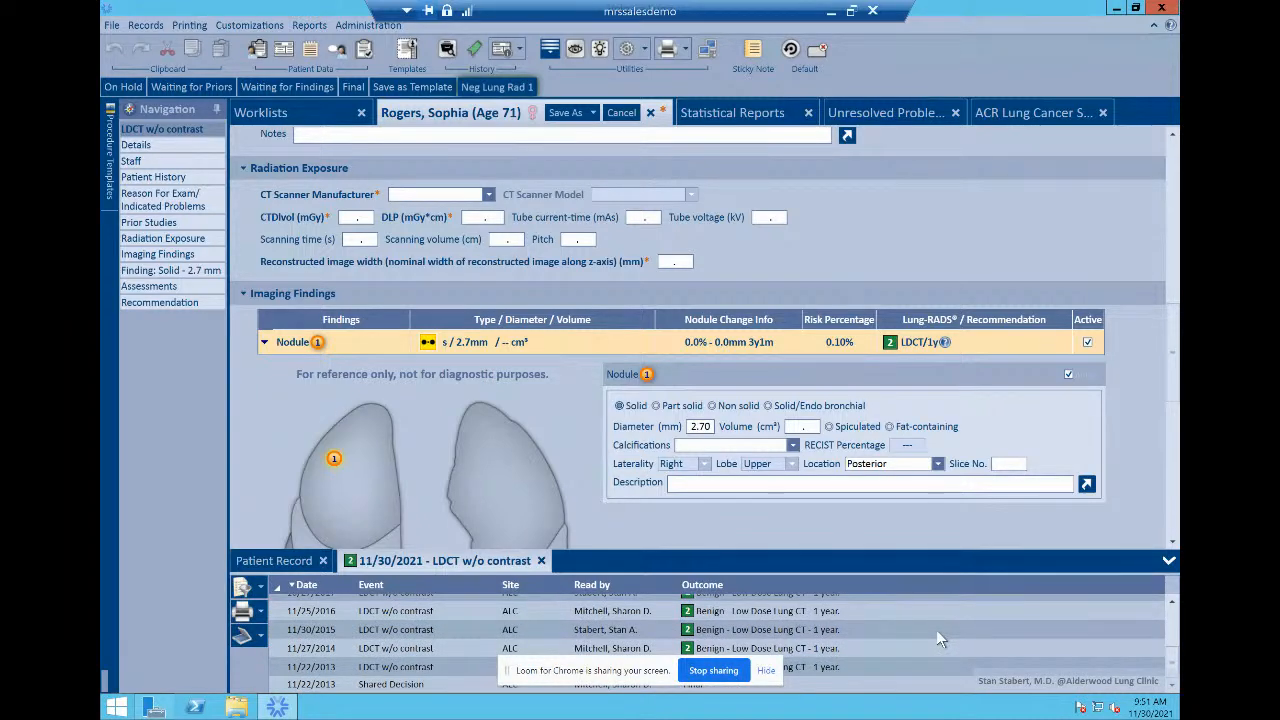
pyautogui.scroll(5, 938, 634)
pyautogui.scroll(-1, 940, 639)
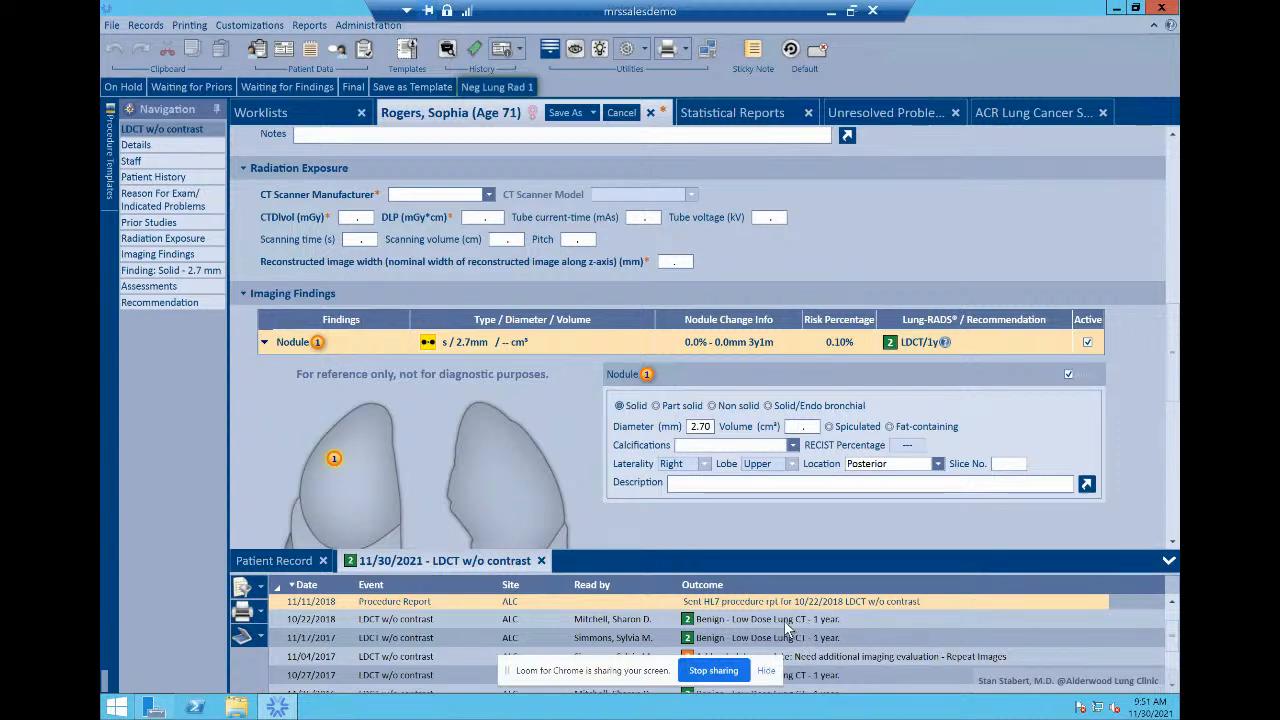
pyautogui.scroll(1, 902, 653)
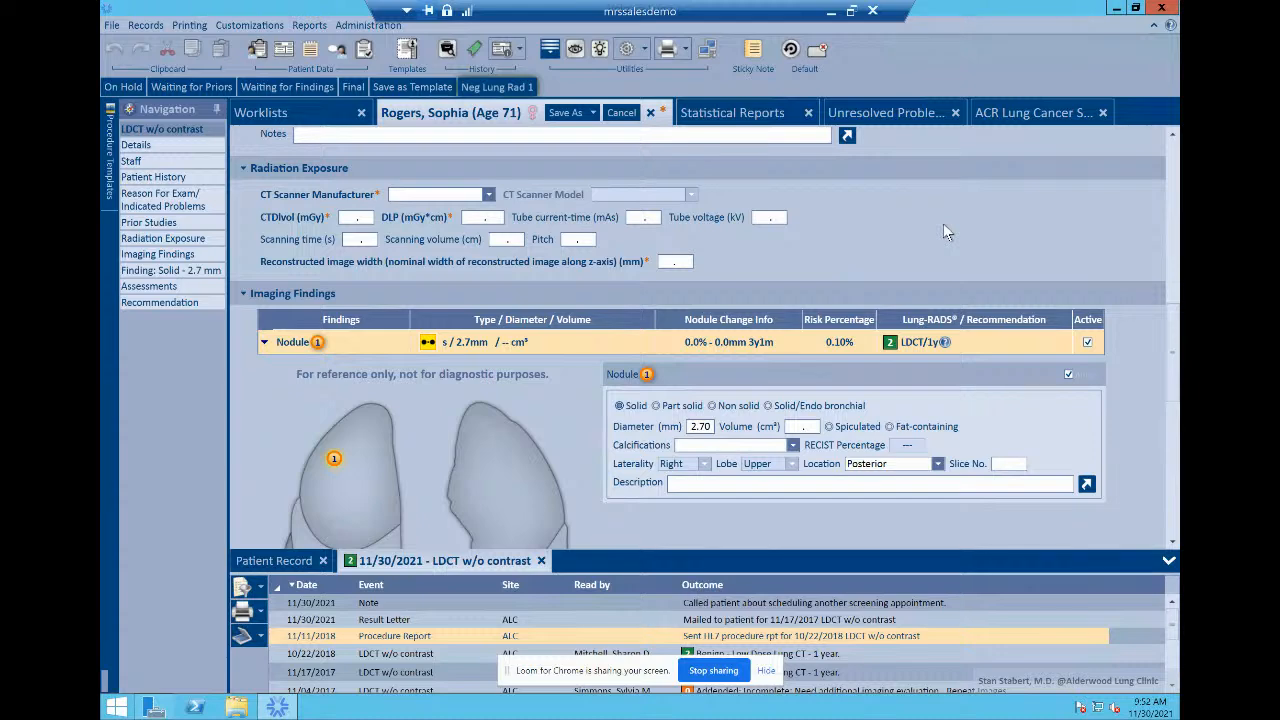
pyautogui.click(1026, 111)
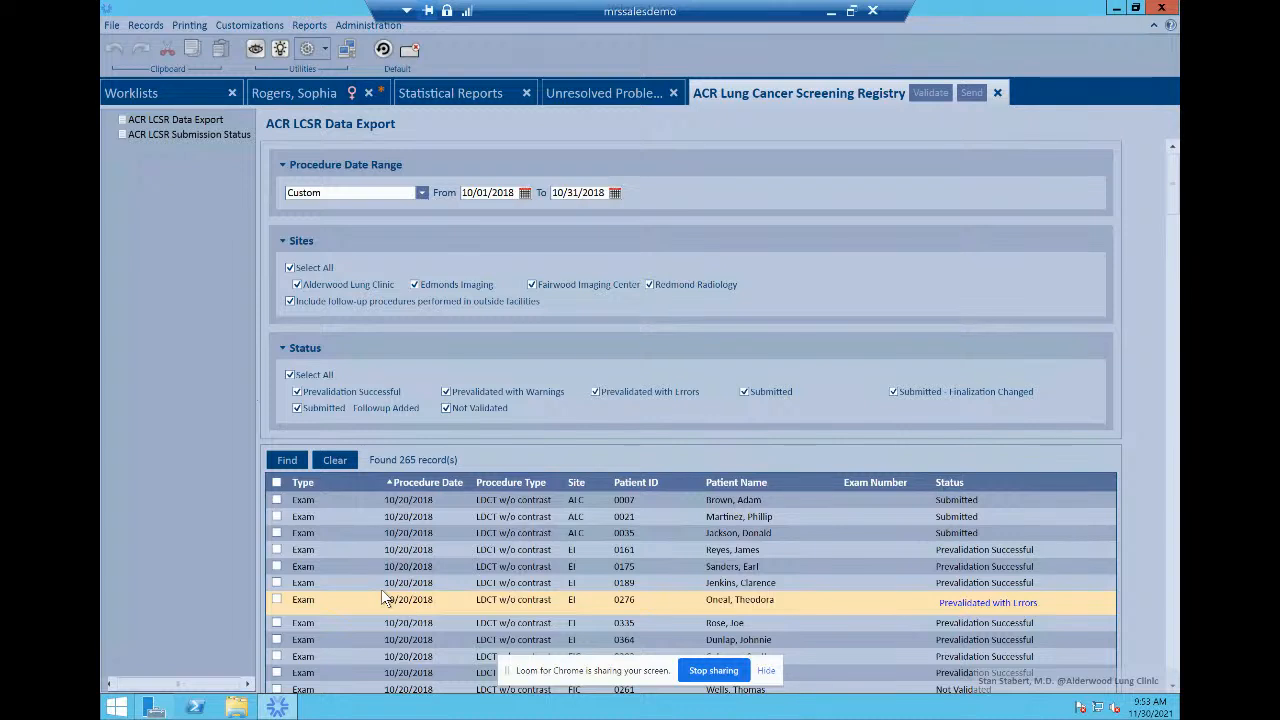
# Step: Open the Validation Errors window showing one exam's invalid SSN format error
pyautogui.click(975, 608)
pyautogui.click(1024, 606)
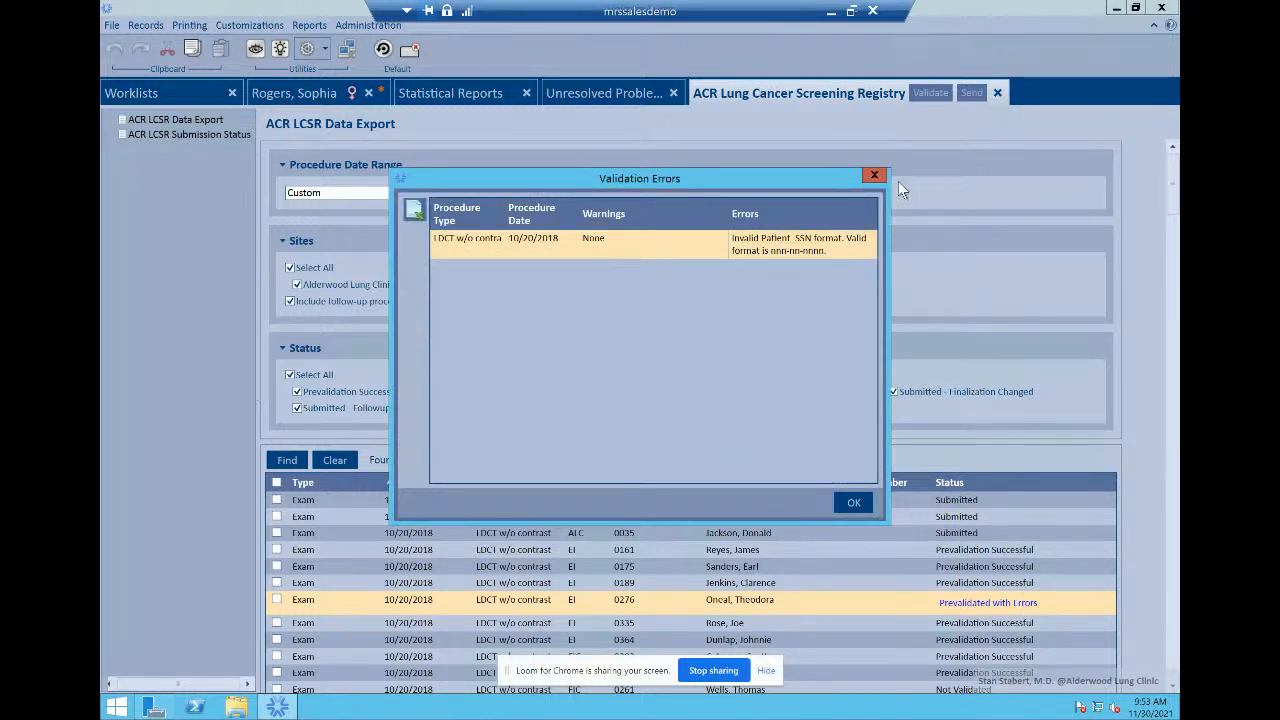
pyautogui.click(852, 503)
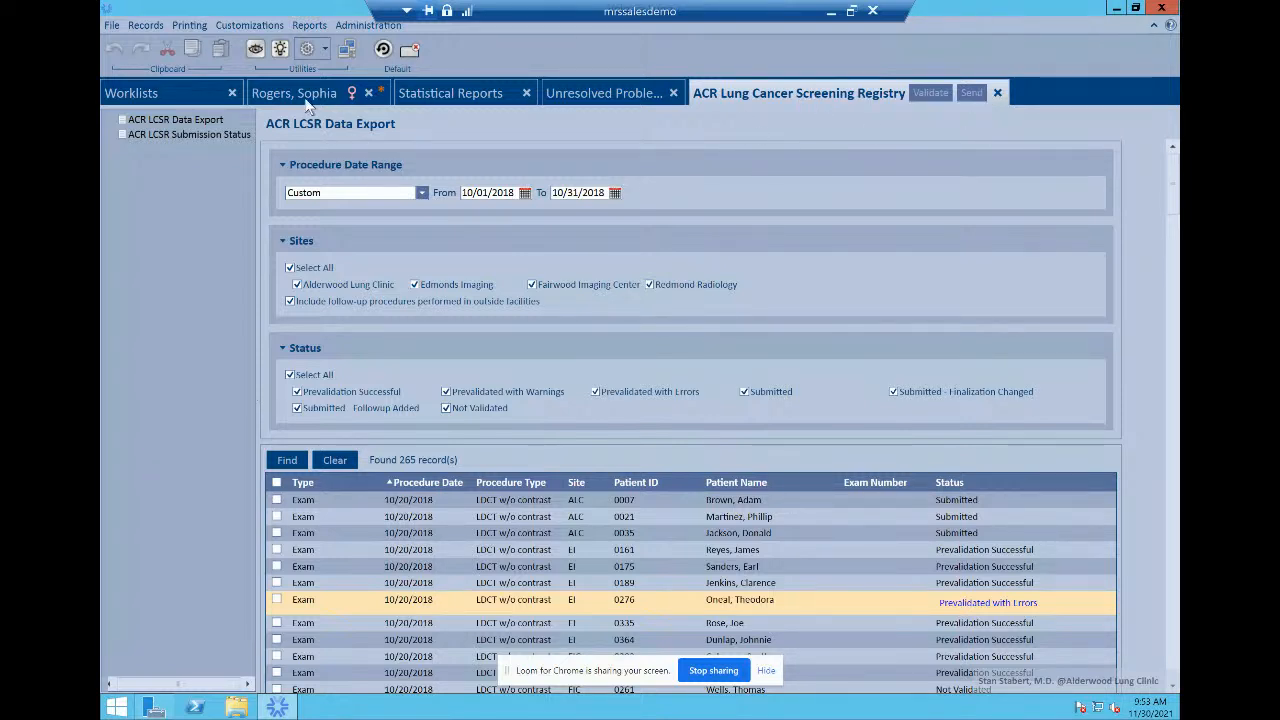
pyautogui.click(134, 133)
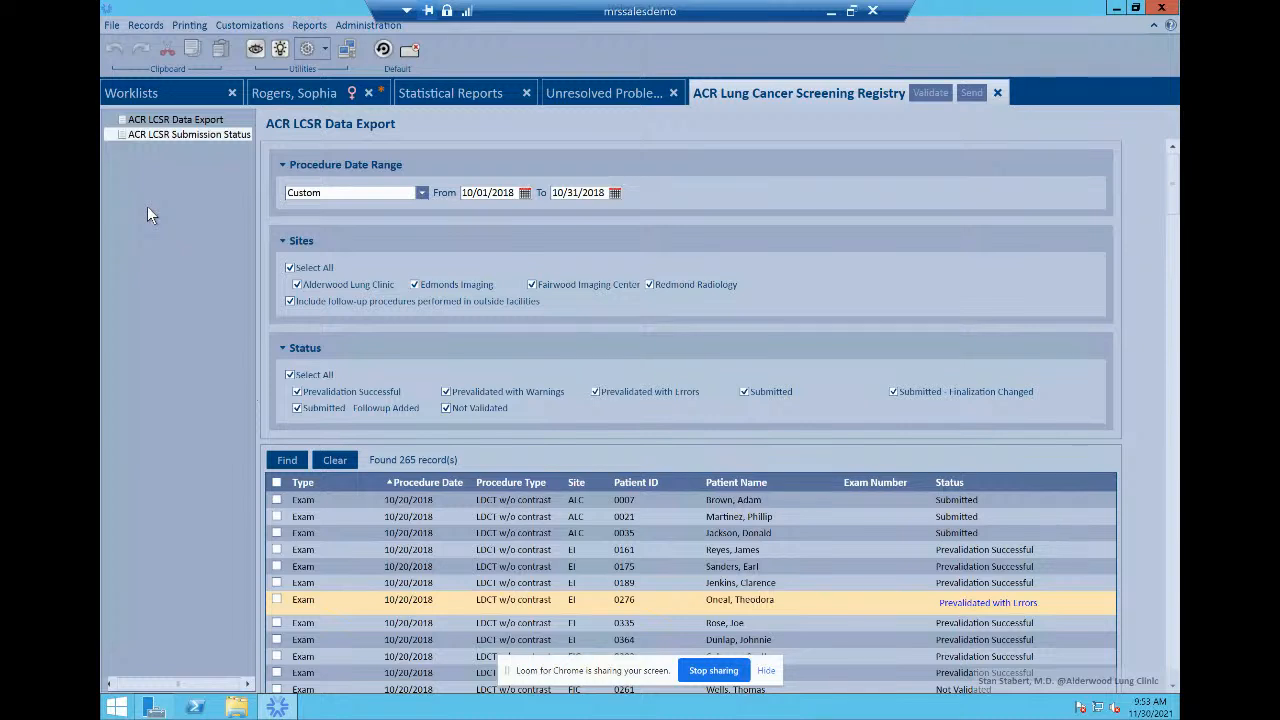
# Step: Visit ACR LCSR Submission Status, then Statistical Reports with the Unresolved Problem Case List setup
pyautogui.click(205, 140)
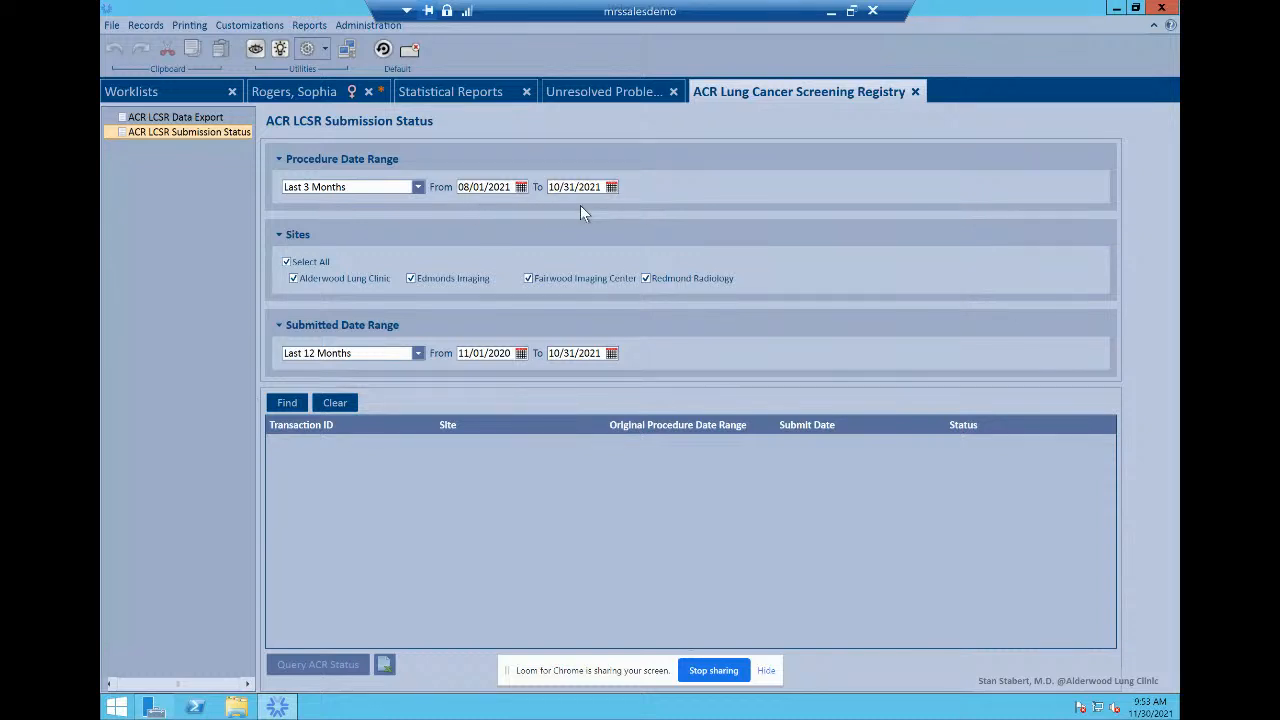
pyautogui.click(475, 92)
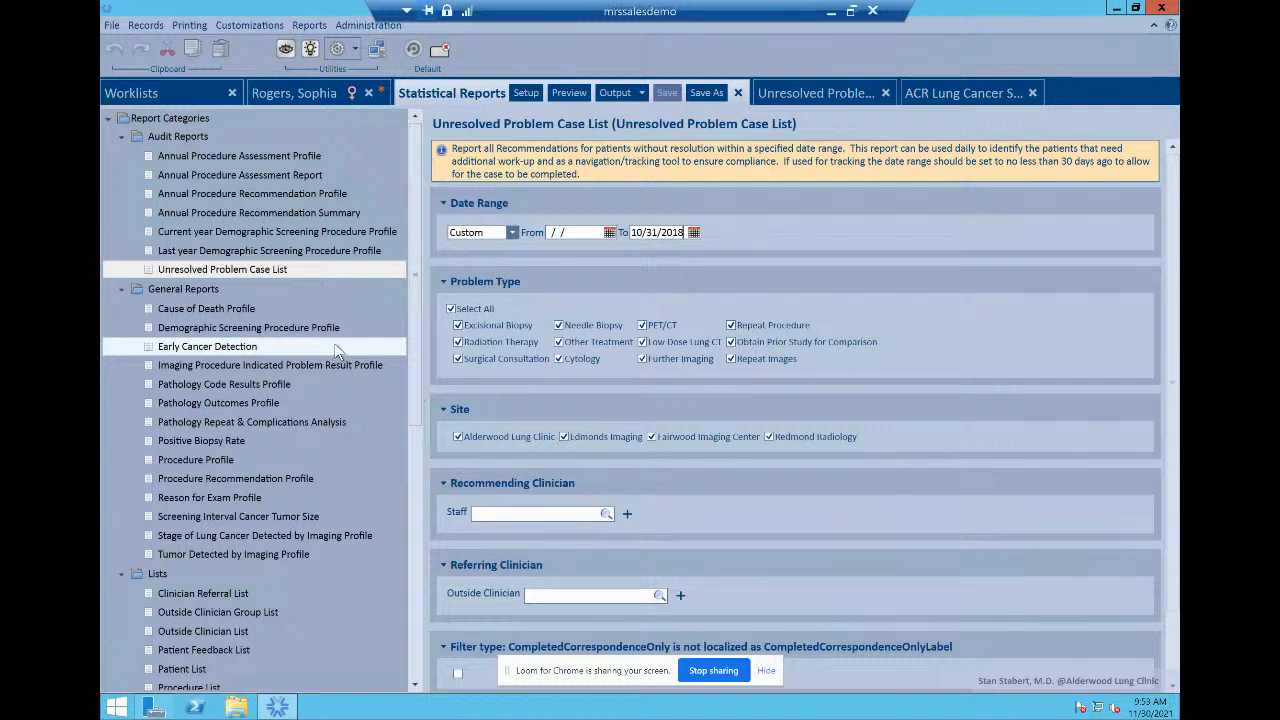
# Step: Preview the 5-page Unresolved Problem Case List report covering earliest to 10/31/2018
pyautogui.click(800, 93)
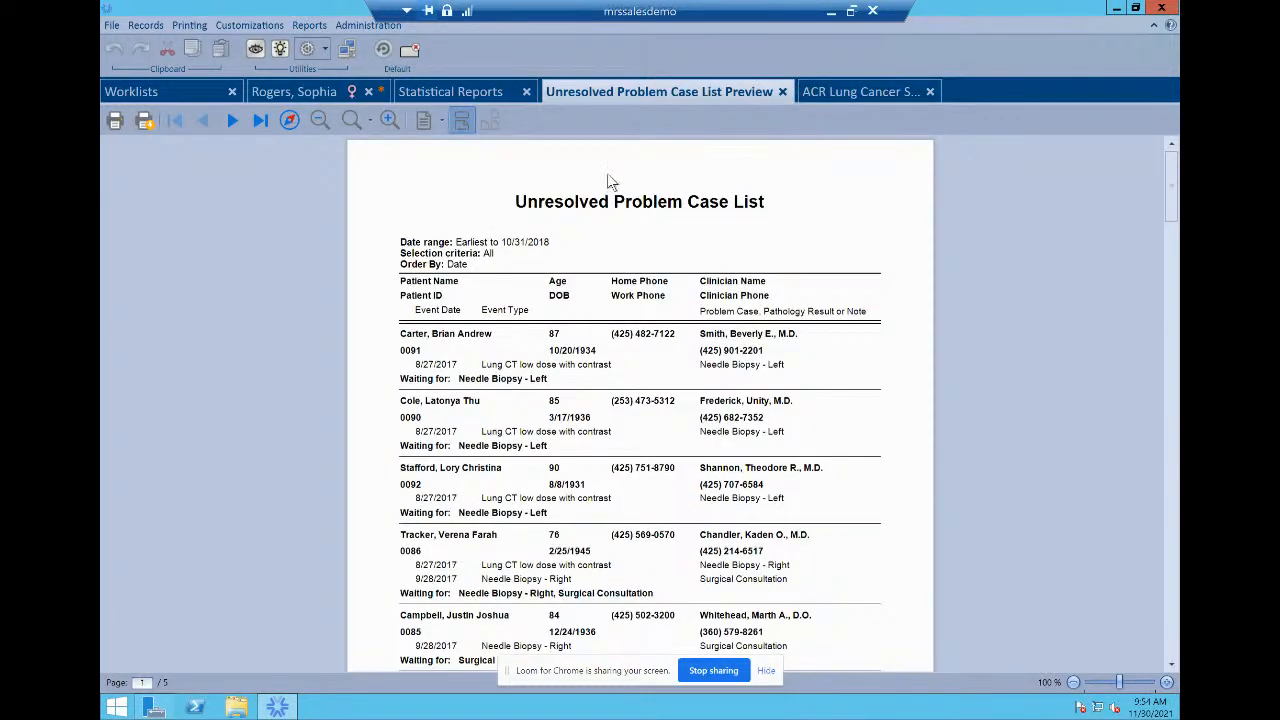